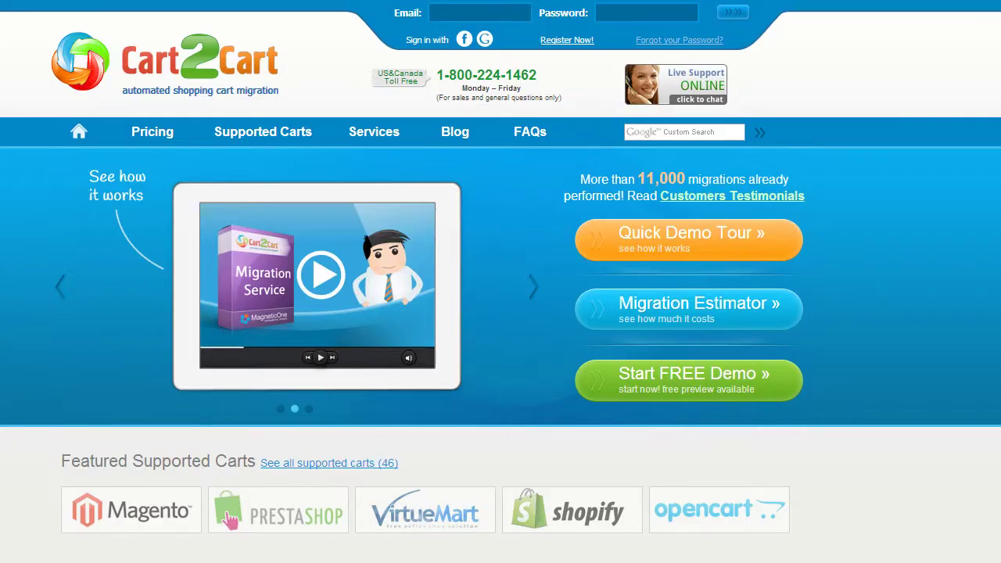
Fill in the new account's registration form with an email address, full name and password
{"action": "left_click", "coordinate": [569, 40]}
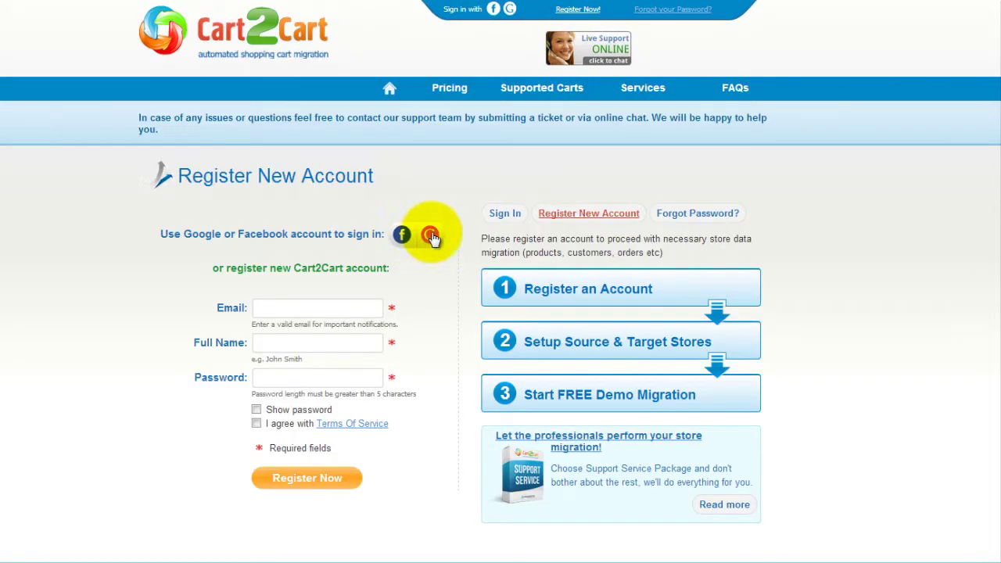
{"action": "left_click", "coordinate": [362, 307]}
{"action": "type", "text": "your@email.com"}
{"action": "key", "text": "Tab"}
{"action": "type", "text": "John Smith"}
{"action": "key", "text": "Tab"}
{"action": "type", "text": "***************"}
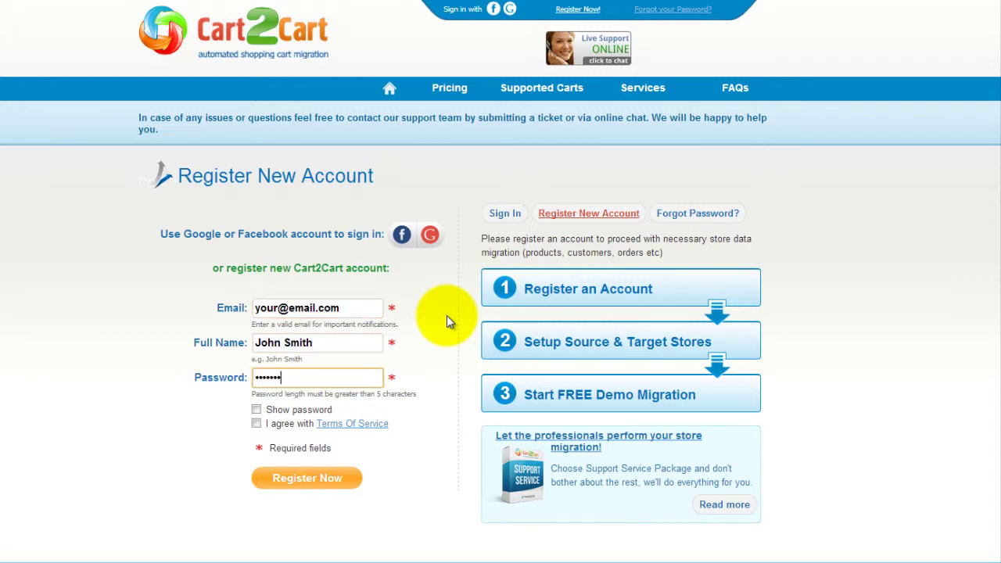
Accept the Terms Of Service, submit the registration, and start a new migration
{"action": "left_click", "coordinate": [257, 423]}
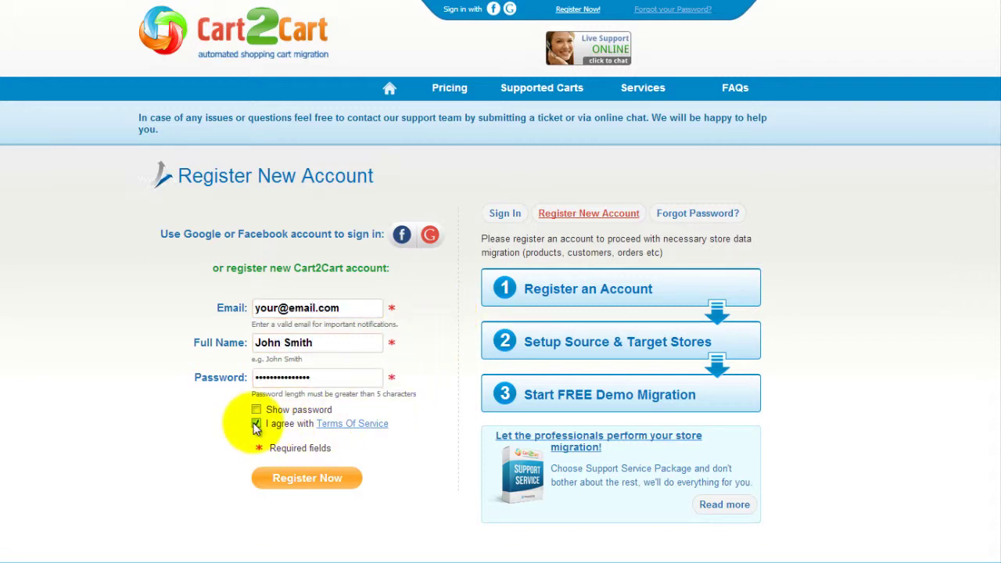
{"action": "left_click", "coordinate": [307, 479]}
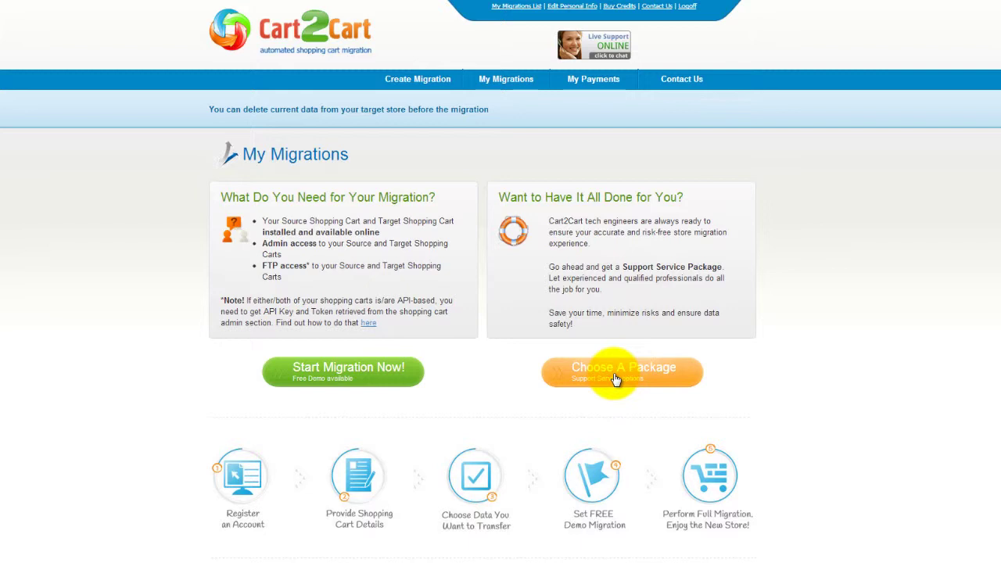
{"action": "left_click", "coordinate": [376, 385]}
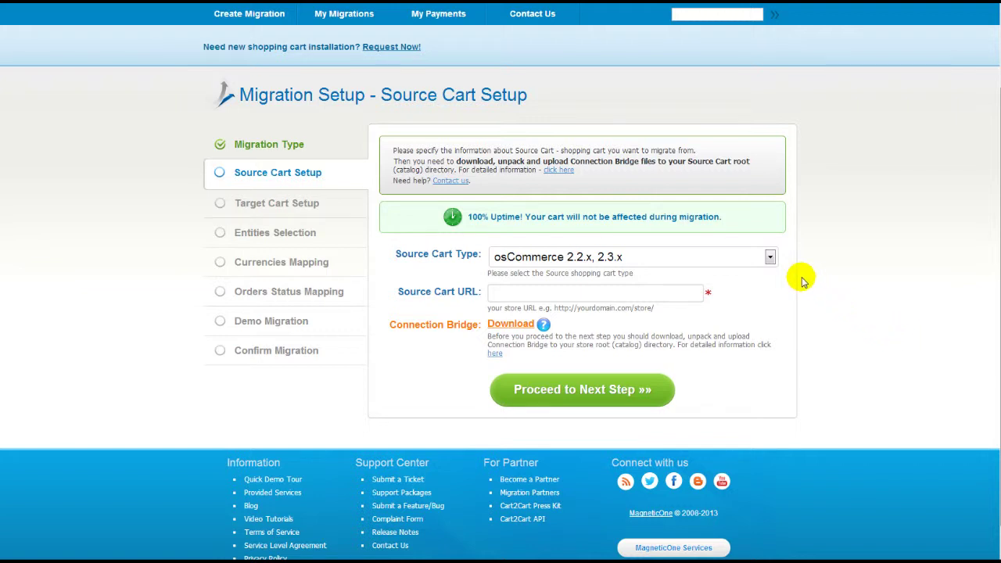
{"action": "left_click", "coordinate": [770, 257]}
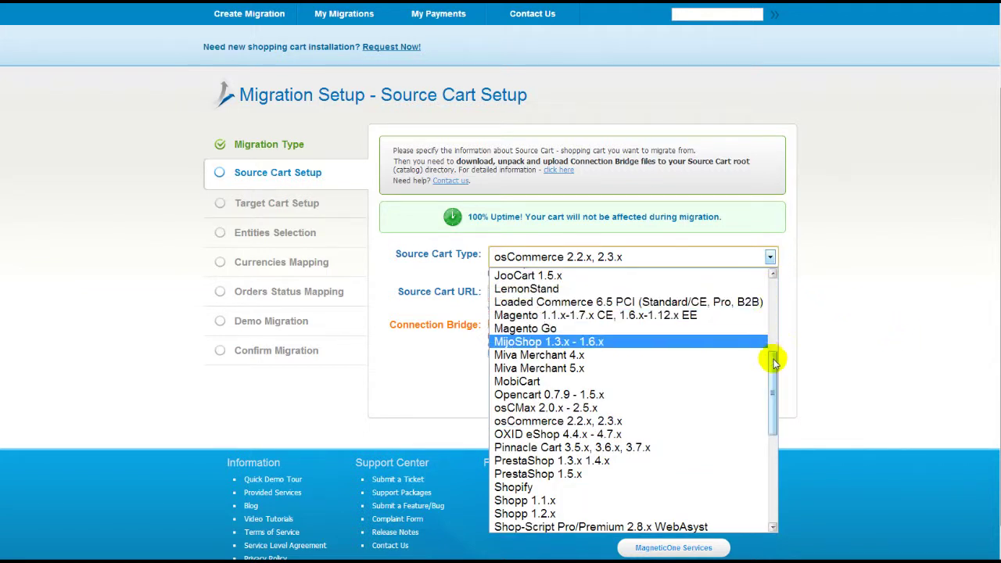
{"action": "left_click", "coordinate": [745, 420]}
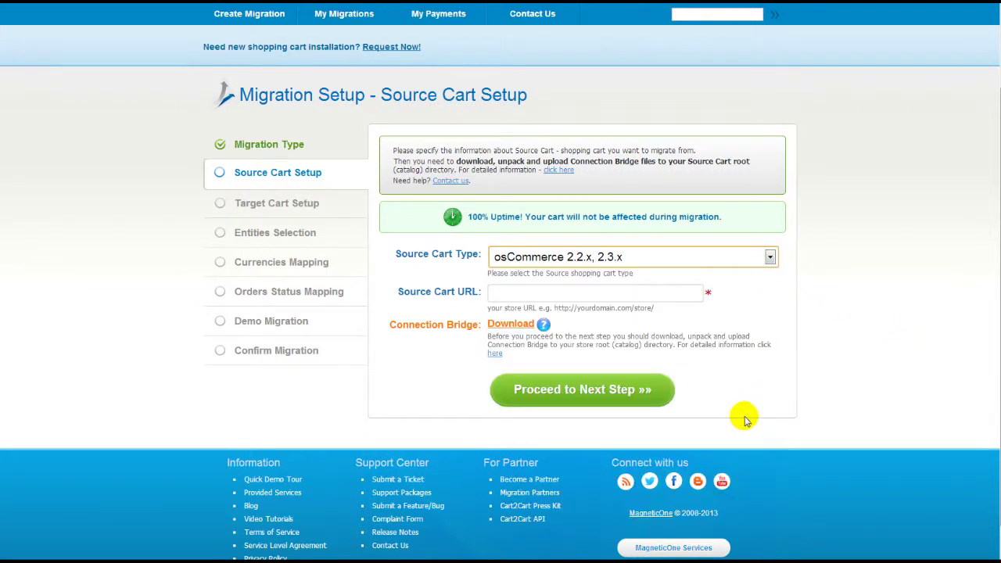
{"action": "left_click", "coordinate": [641, 290]}
{"action": "type", "text": "www.your-source-oscommerce-store.com"}
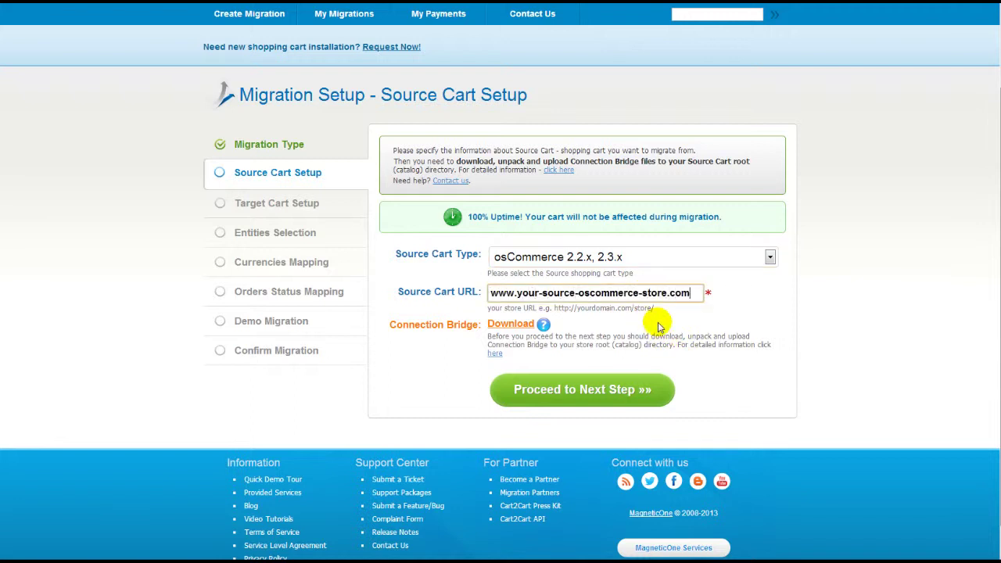
{"action": "left_click", "coordinate": [495, 353]}
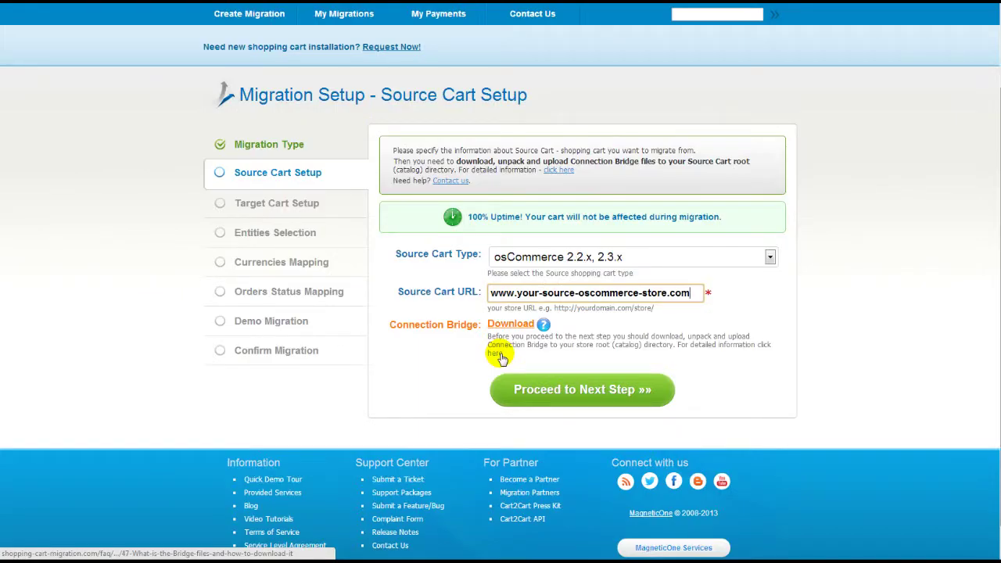
{"action": "left_click", "coordinate": [540, 391]}
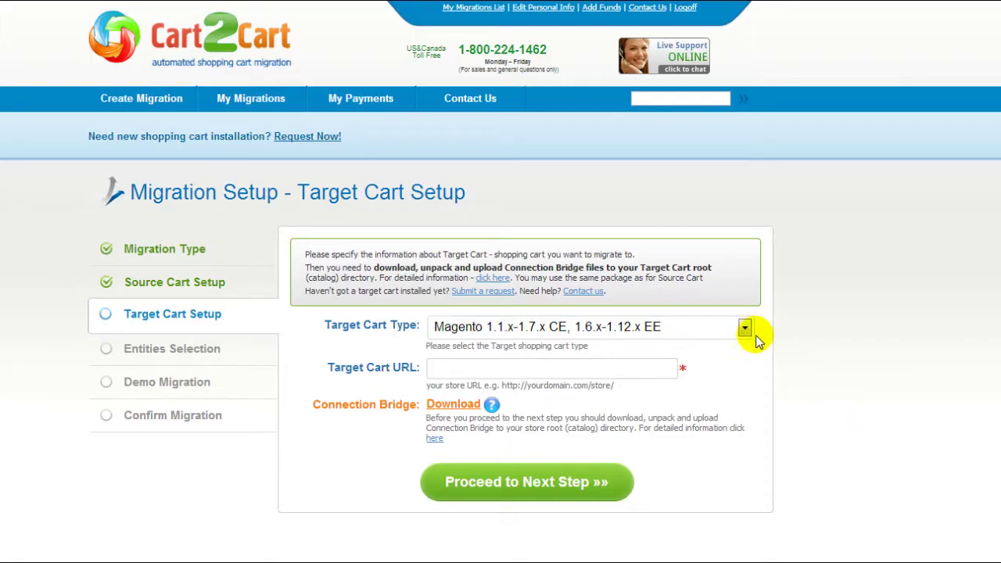
{"action": "left_click", "coordinate": [745, 328]}
{"action": "scroll", "coordinate": [716, 391], "scroll_direction": "down", "scroll_amount": 20}
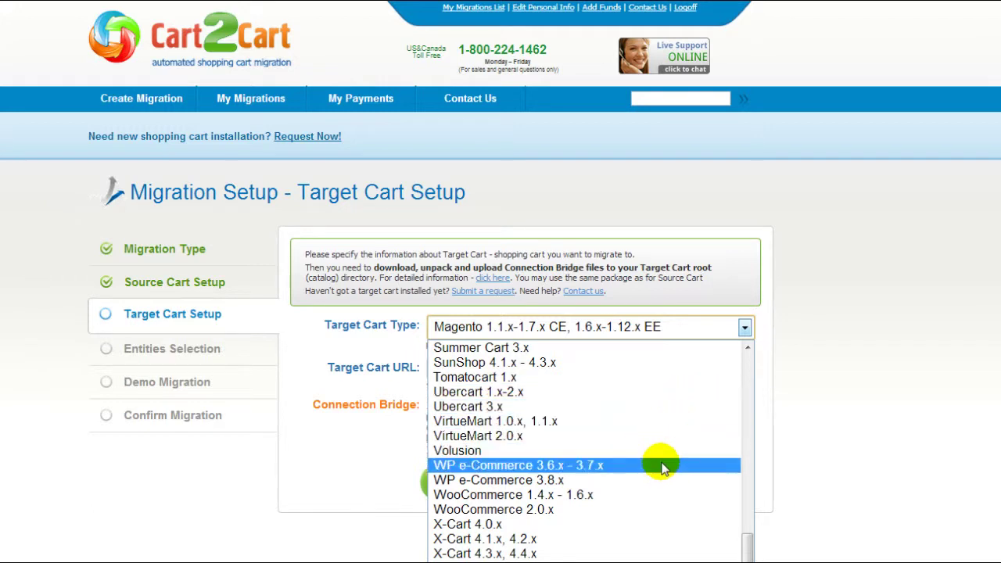
{"action": "left_click", "coordinate": [655, 510]}
{"action": "left_click", "coordinate": [643, 370]}
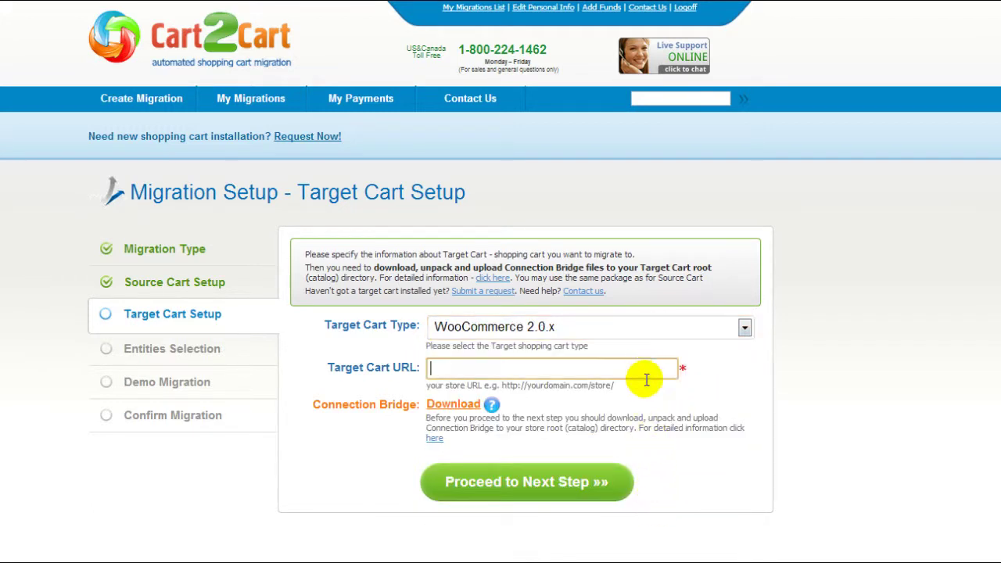
{"action": "type", "text": "www.your-target-woocommerce-store.com"}
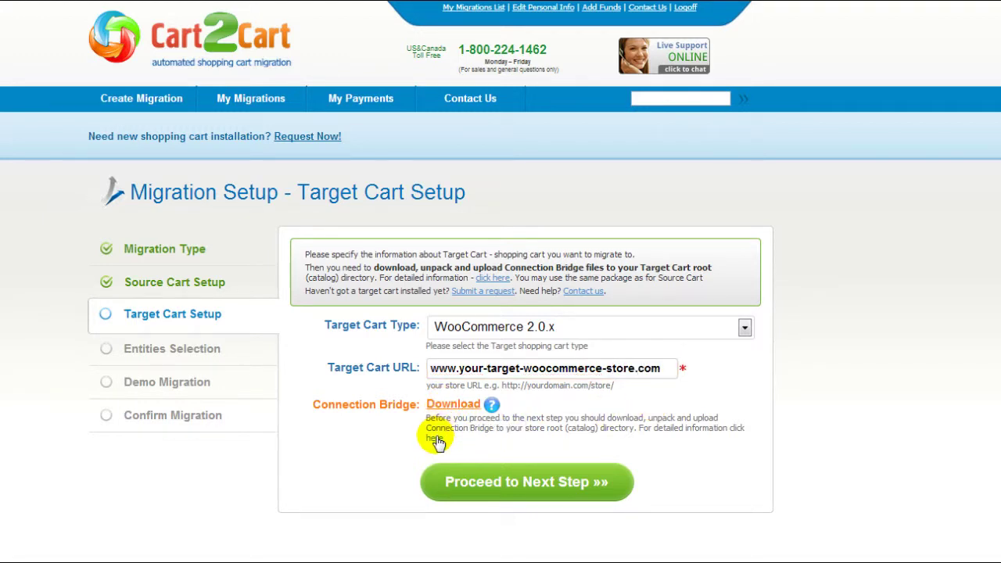
{"action": "left_click", "coordinate": [520, 481]}
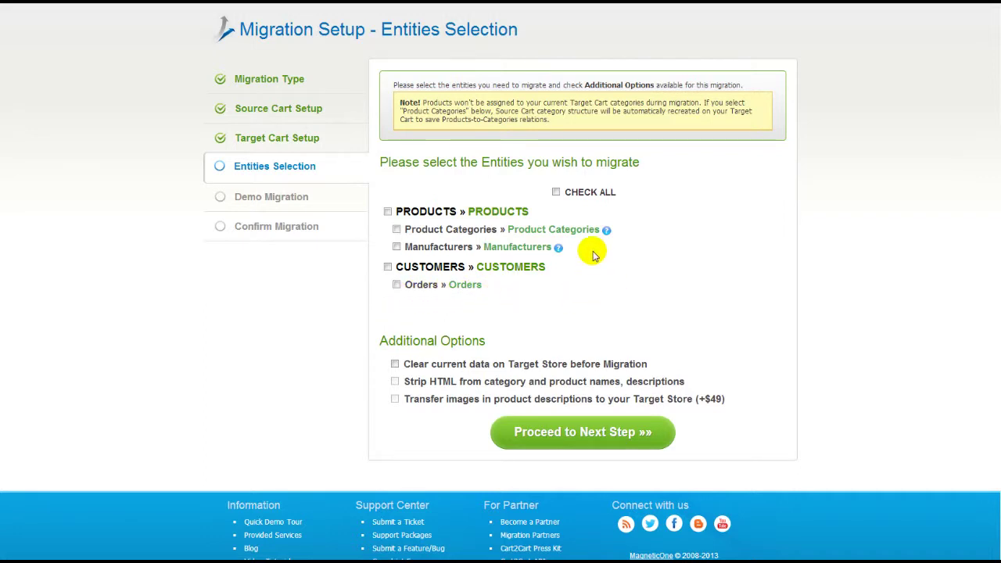
Select all entities, leave Clear current data and Strip HTML unchecked, and proceed
{"action": "left_click", "coordinate": [556, 193]}
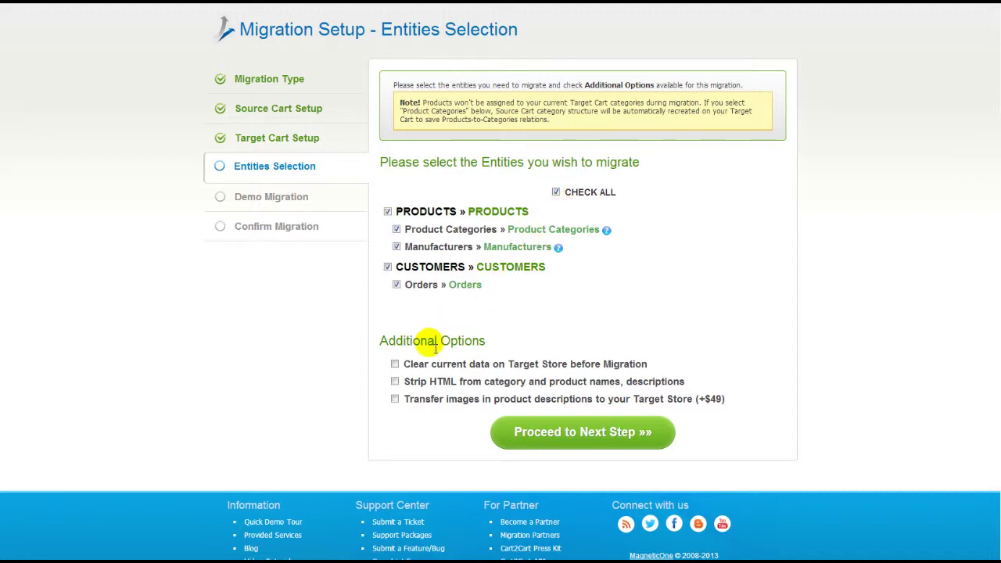
{"action": "left_click", "coordinate": [397, 365]}
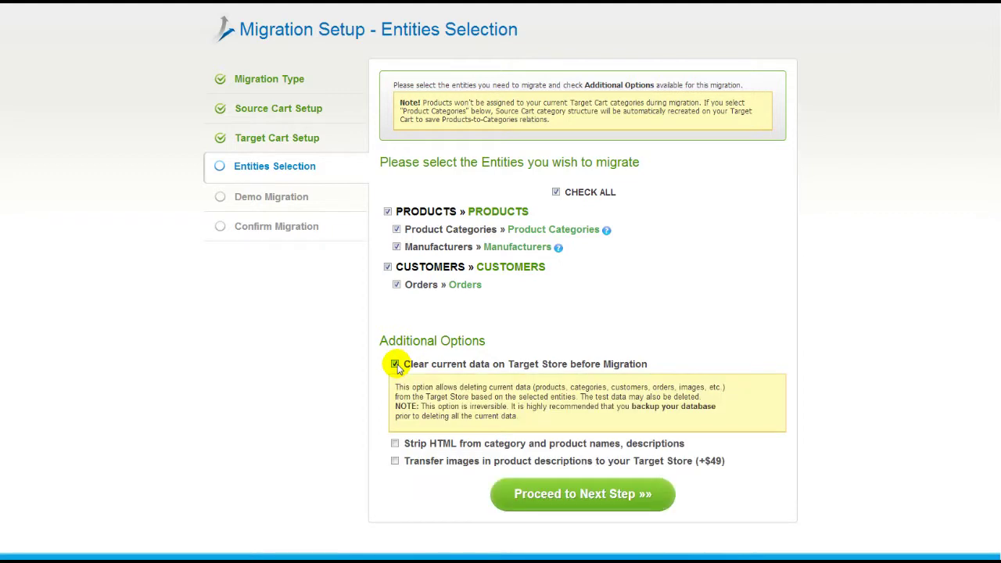
{"action": "left_click", "coordinate": [395, 365]}
{"action": "left_click", "coordinate": [395, 382]}
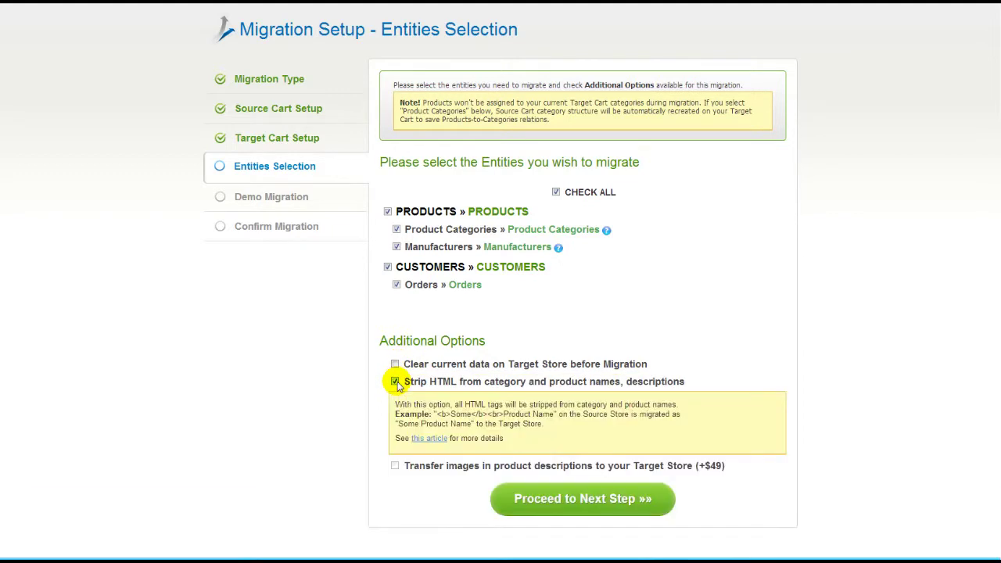
{"action": "left_click", "coordinate": [396, 382]}
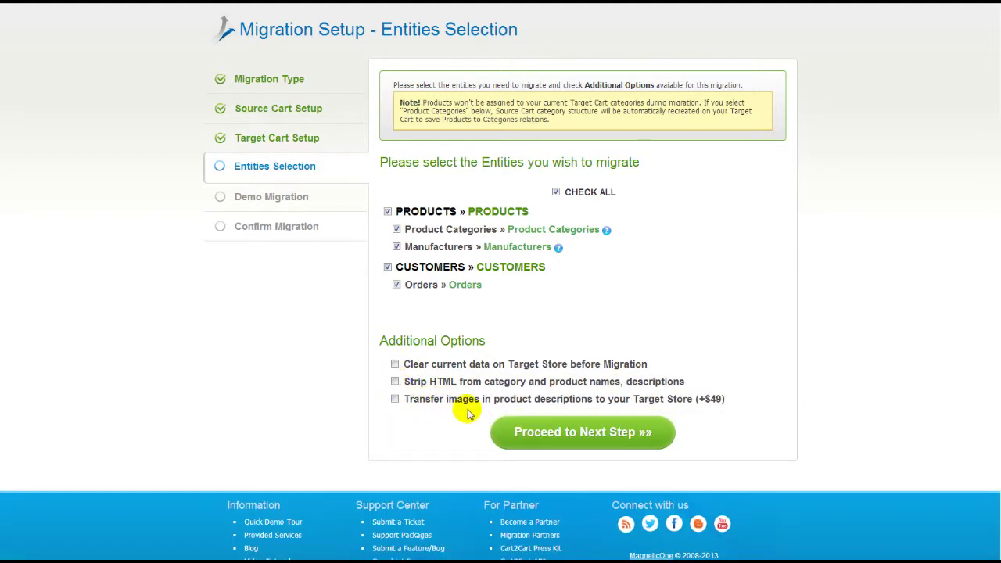
{"action": "left_click", "coordinate": [570, 433]}
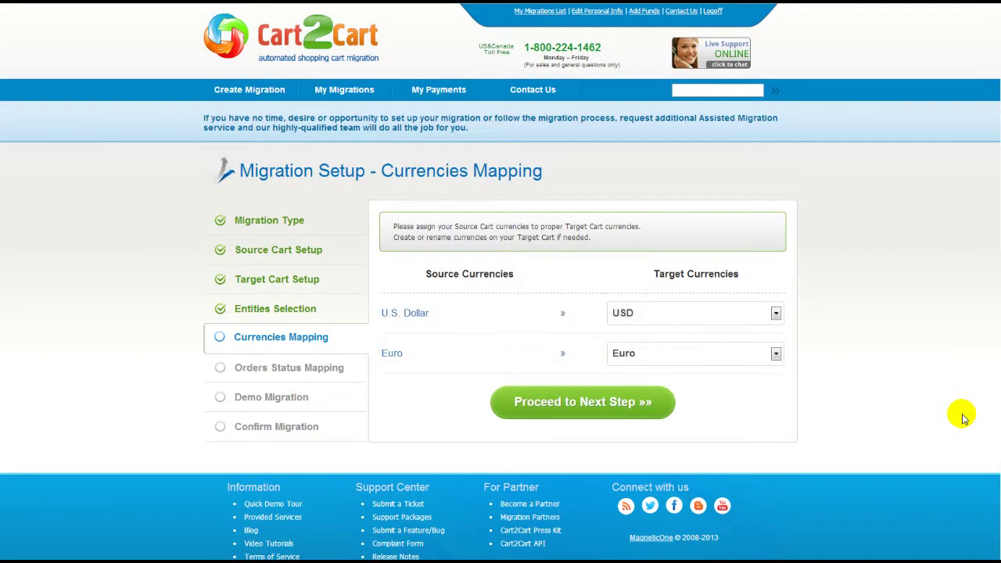
Keep U.S. Dollar mapped to USD and Euro to Euro, then proceed
{"action": "left_click", "coordinate": [775, 315]}
{"action": "left_click", "coordinate": [775, 315]}
{"action": "left_click", "coordinate": [775, 354]}
{"action": "left_click", "coordinate": [775, 354]}
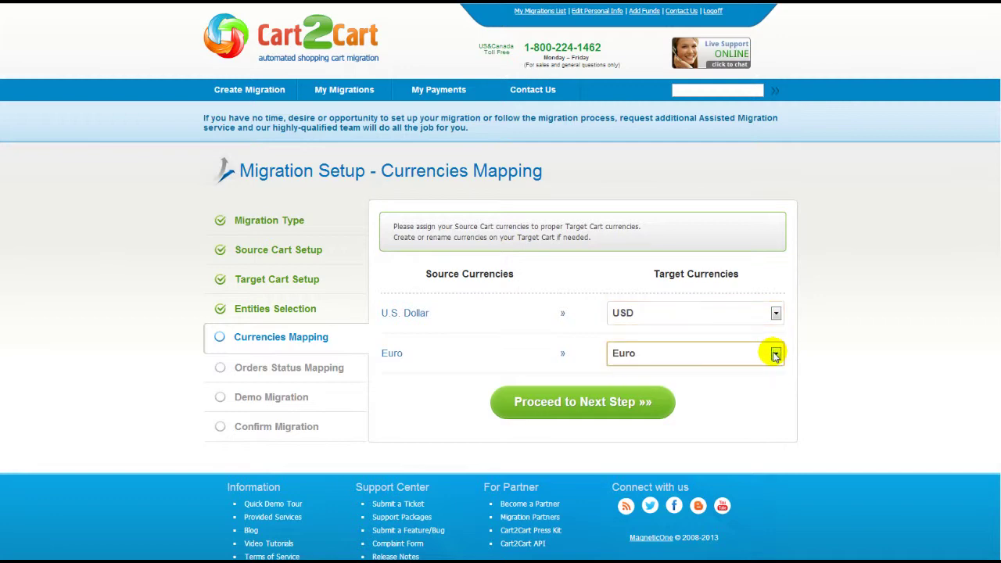
{"action": "left_click", "coordinate": [649, 403]}
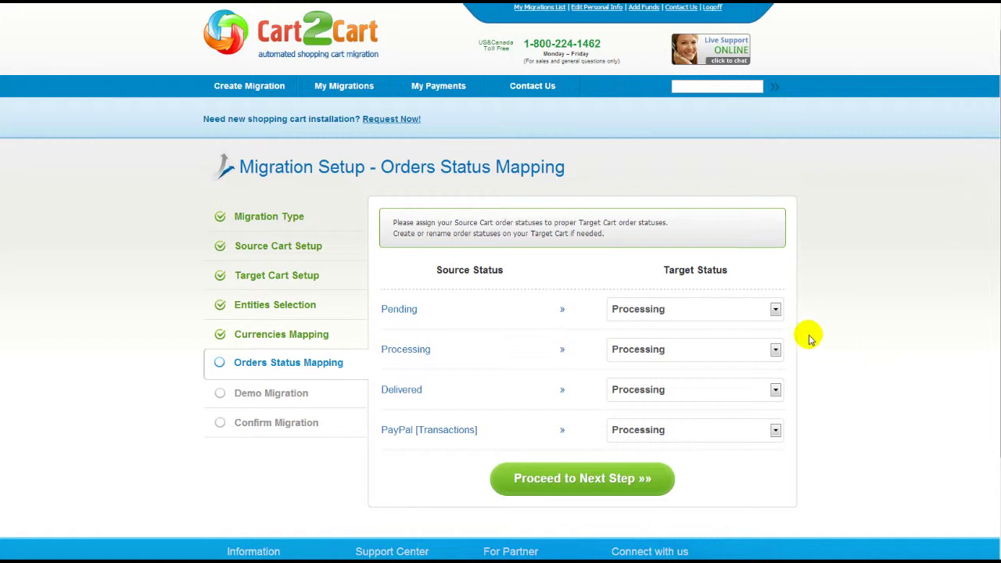
Map Pending orders to Pending and Delivered orders to Shipped, then proceed
{"action": "left_click", "coordinate": [776, 310]}
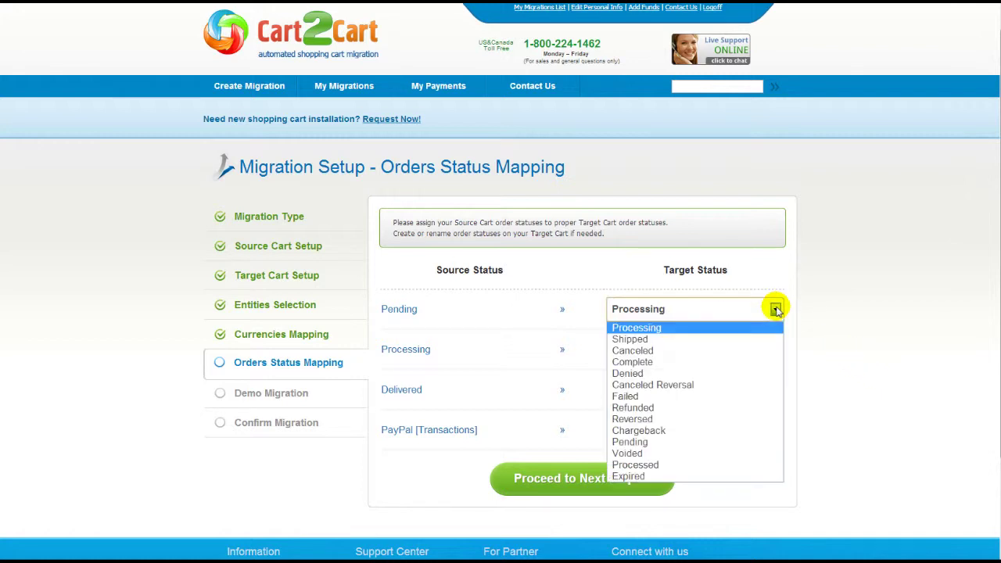
{"action": "left_click", "coordinate": [740, 442]}
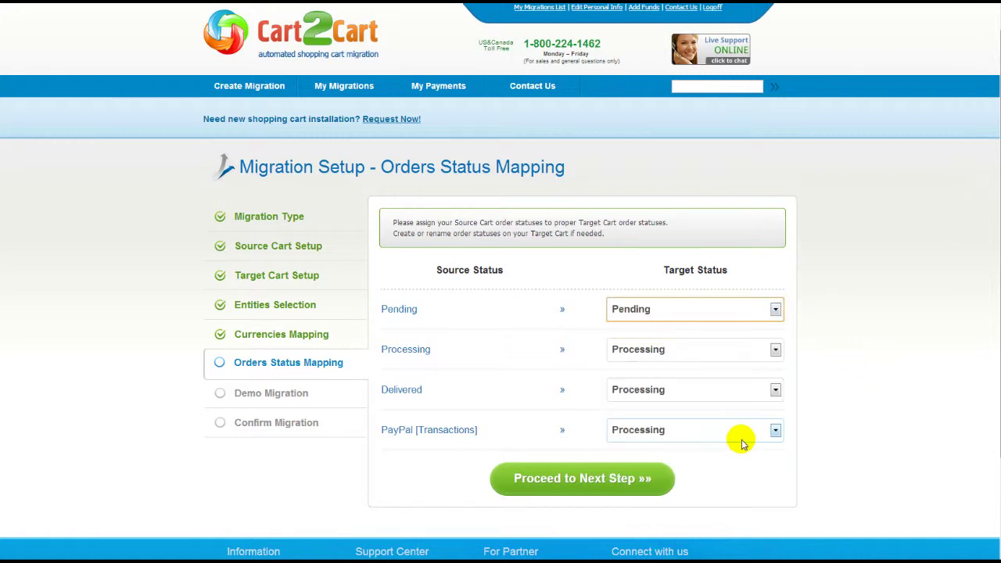
{"action": "left_click", "coordinate": [775, 392]}
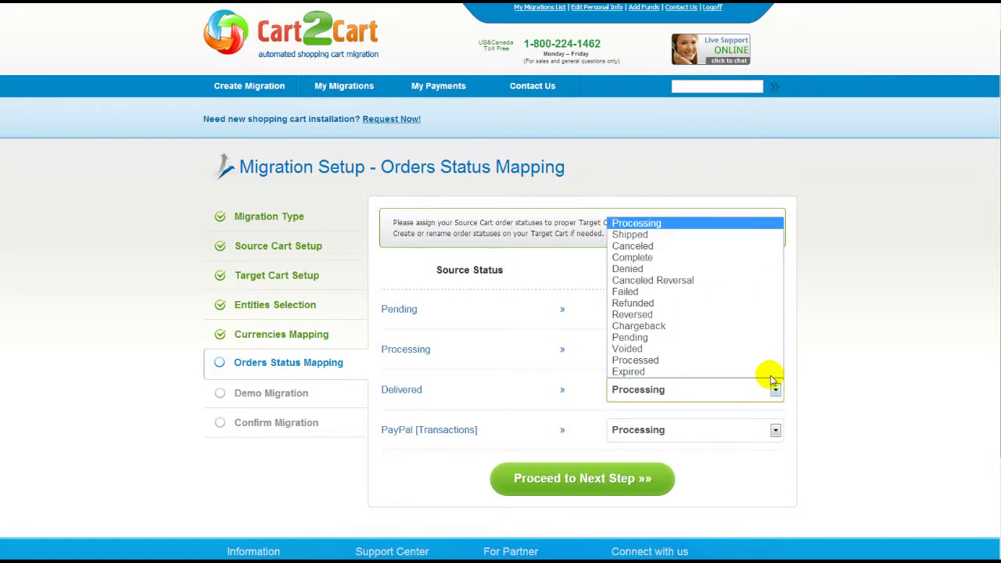
{"action": "left_click", "coordinate": [740, 235]}
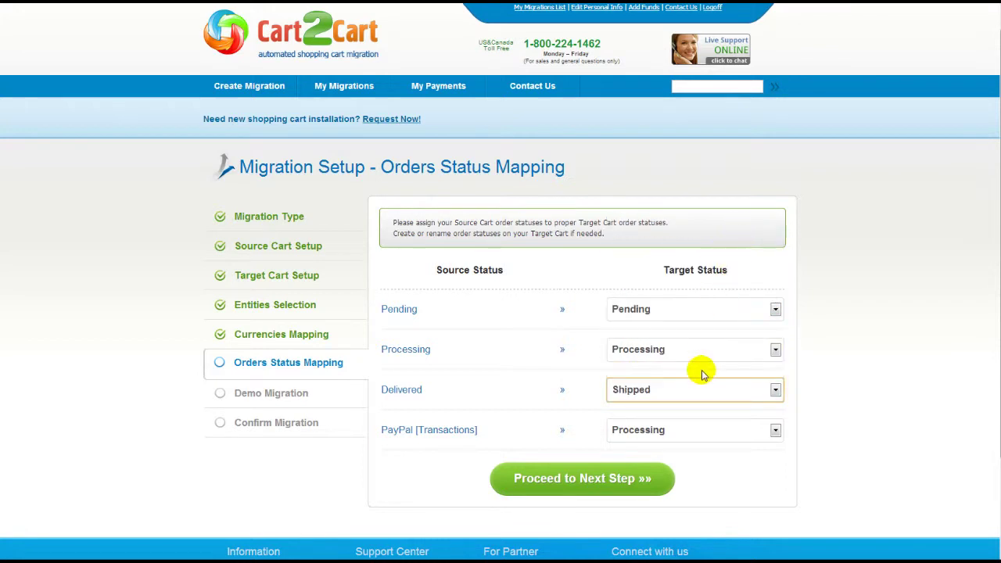
{"action": "left_click", "coordinate": [649, 491]}
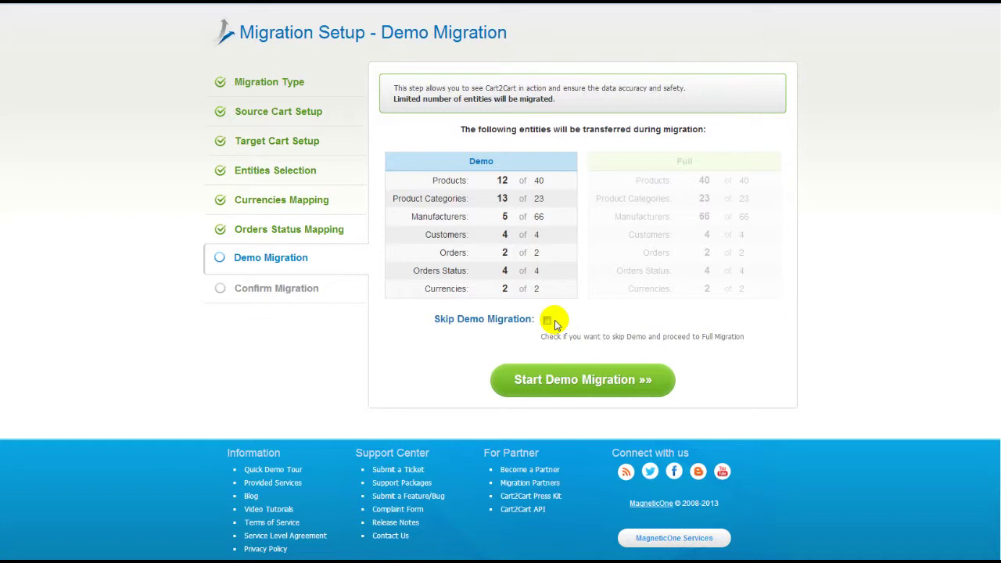
Run the demo migration, check the migrated products list and test store, then proceed
{"action": "left_click", "coordinate": [609, 381]}
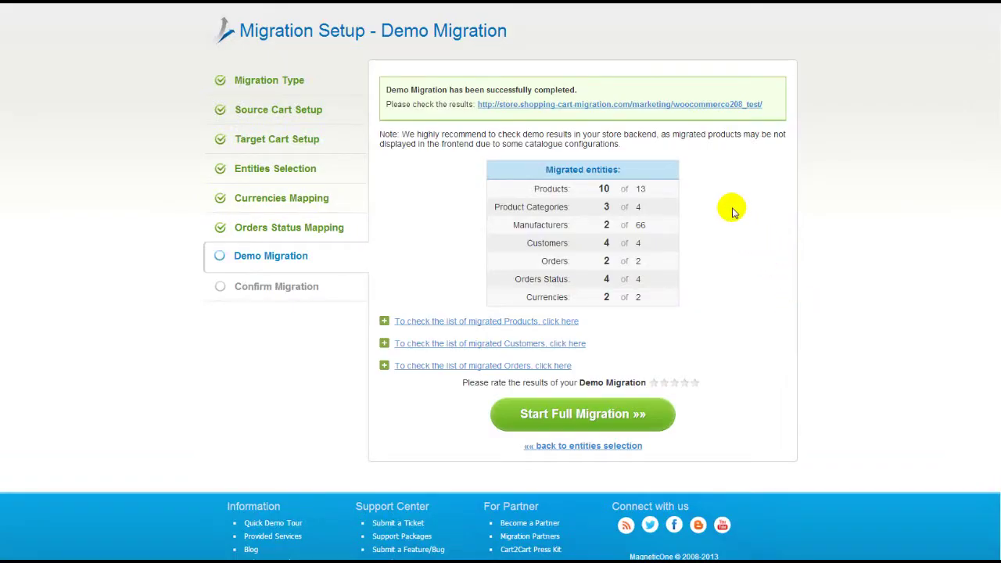
{"action": "left_click", "coordinate": [565, 323]}
{"action": "left_click", "coordinate": [567, 322]}
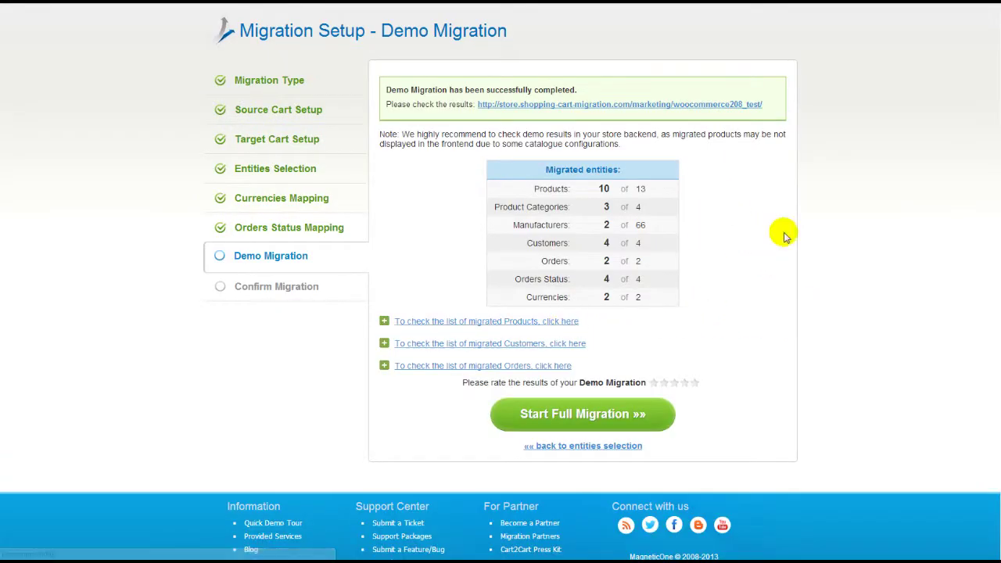
{"action": "left_click", "coordinate": [752, 106]}
{"action": "scroll", "coordinate": [403, 281], "scroll_direction": "down", "scroll_amount": 3}
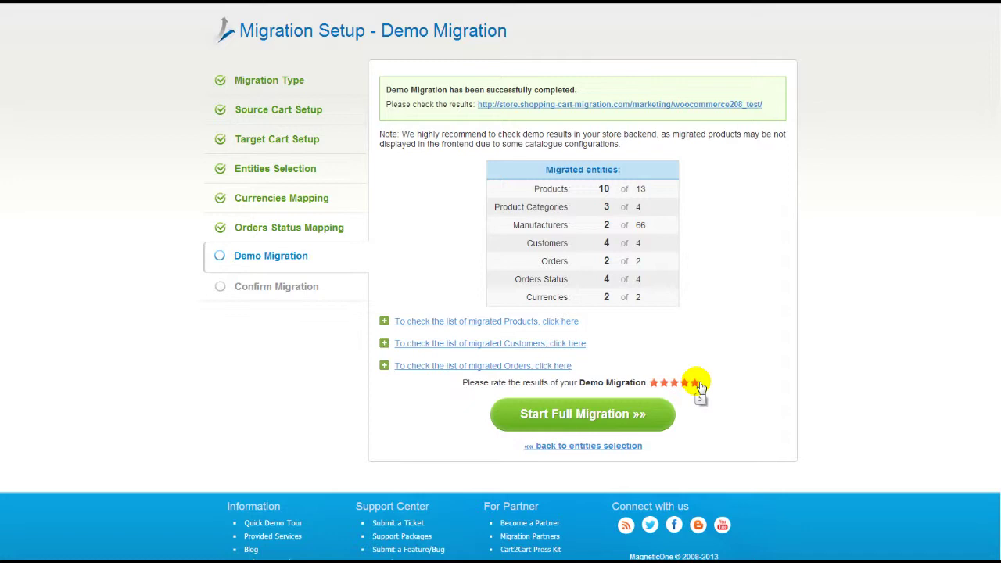
{"action": "left_click", "coordinate": [653, 416]}
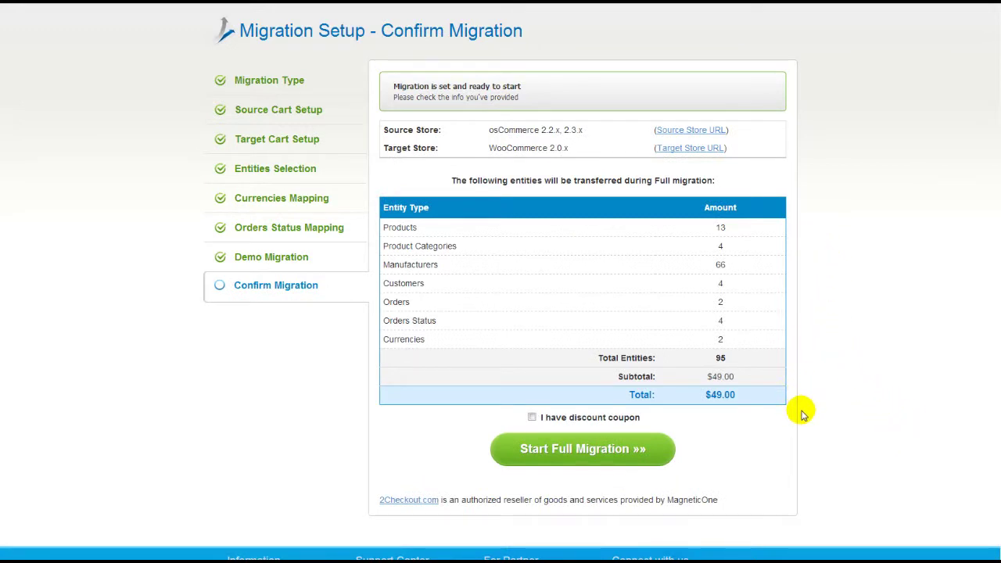
Leave the discount coupon unused and start the $49.00 full migration
{"action": "left_click", "coordinate": [532, 418]}
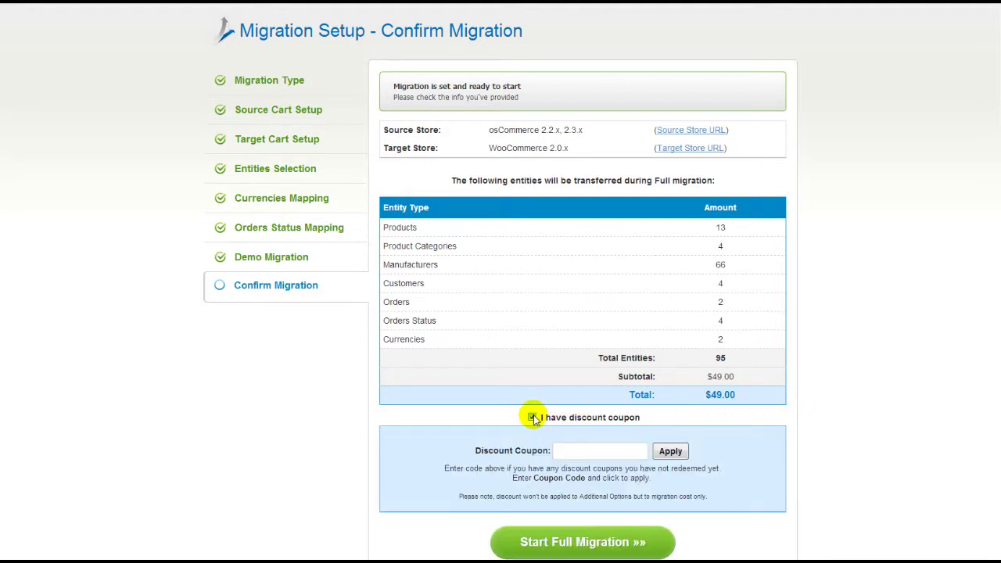
{"action": "left_click", "coordinate": [532, 418]}
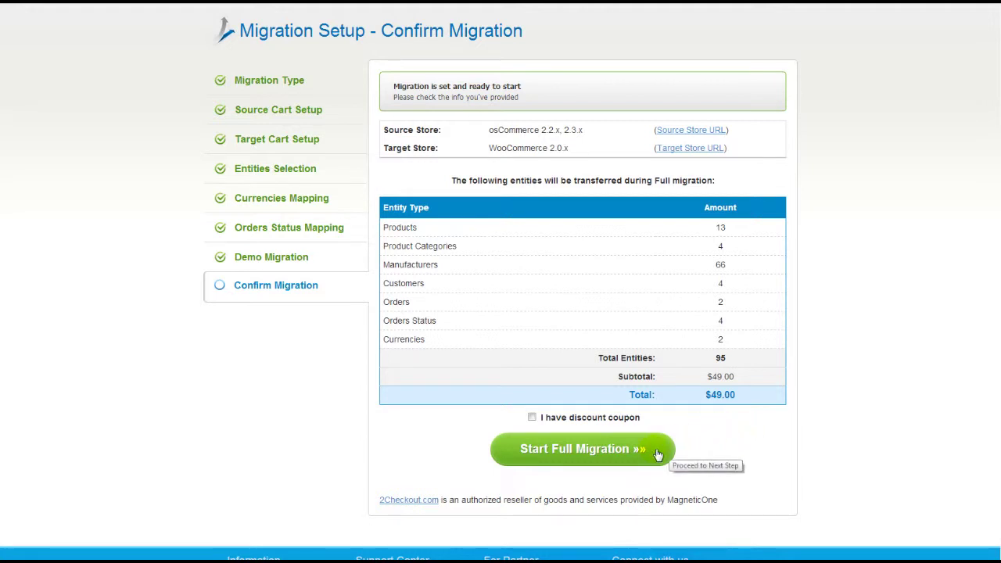
{"action": "left_click", "coordinate": [658, 455]}
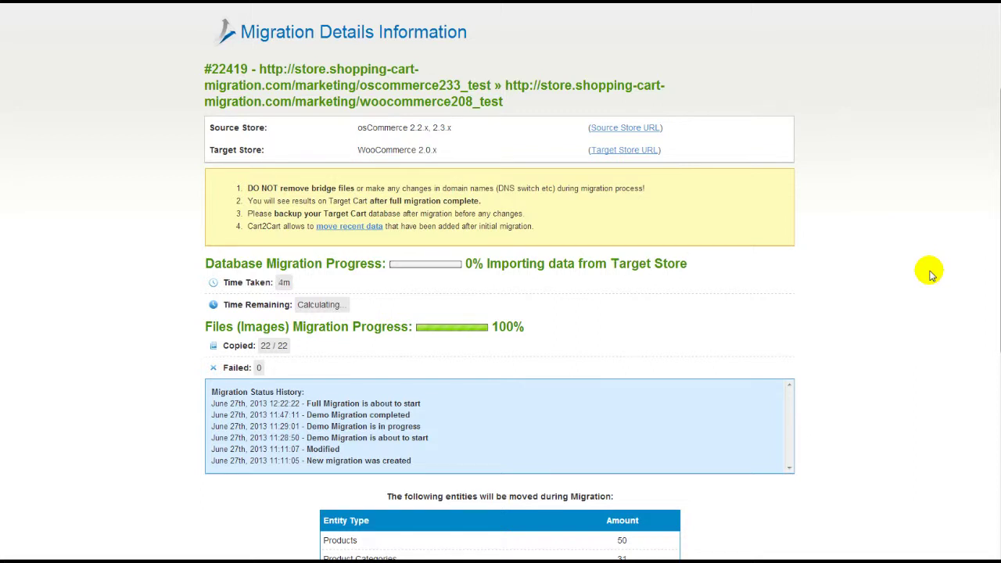